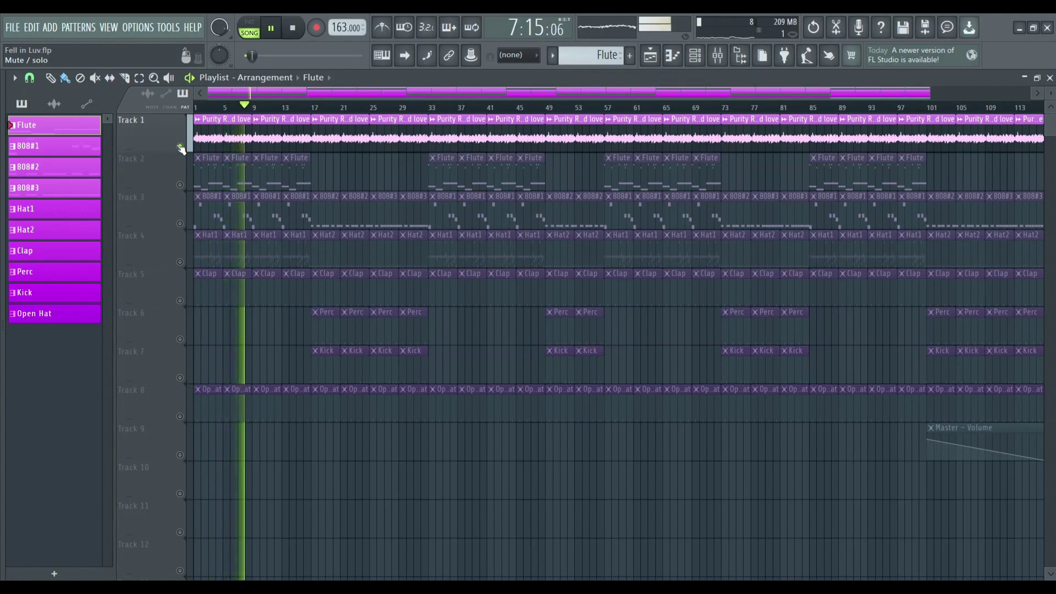
Stop the song playback and take Track 1 out of solo so that all playlist tracks are active
key(space)
right_click(180, 147)
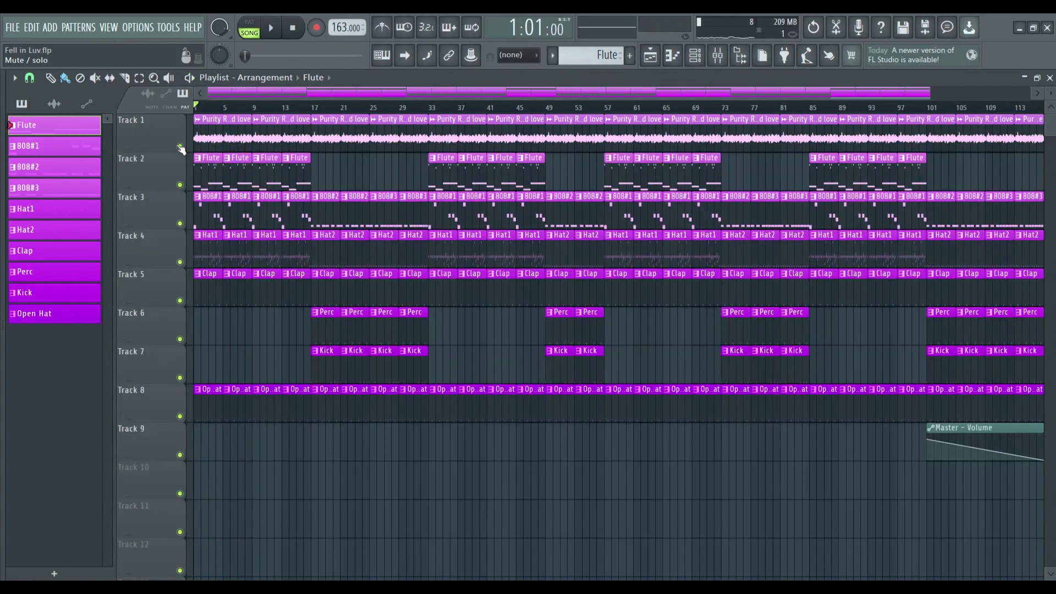
Switch playback to pattern mode and show the channel rack, checking the FM8 instrument used for the flute
click(249, 25)
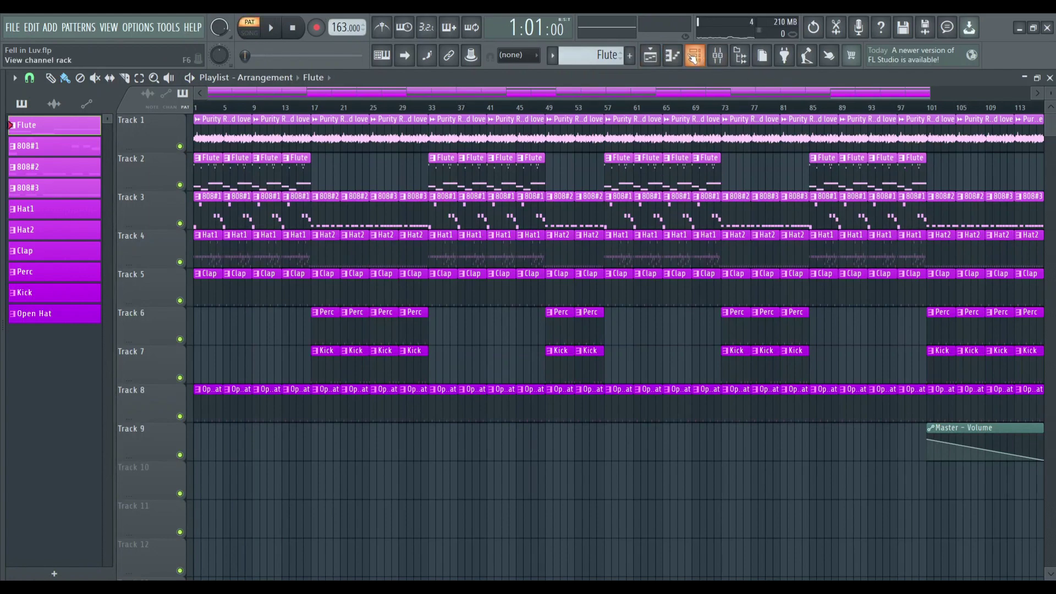
click(695, 55)
click(235, 216)
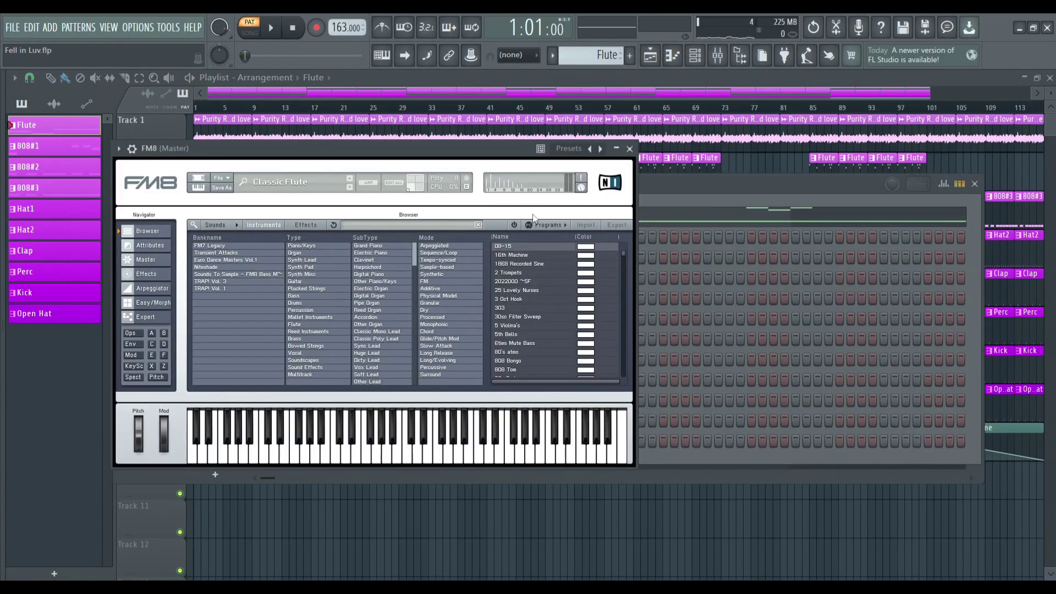
click(629, 149)
Examine the Flute pattern's FM8 notes in the piano roll while playing them back
right_click(232, 217)
click(258, 219)
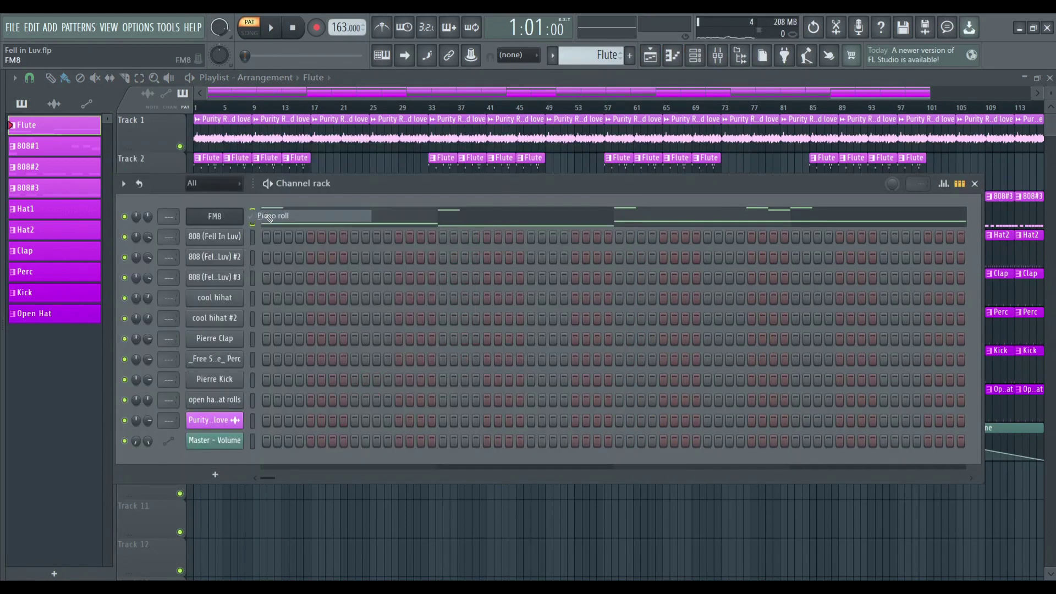
scroll(262, 225, up, 4)
scroll(262, 224, up, 2)
key(space)
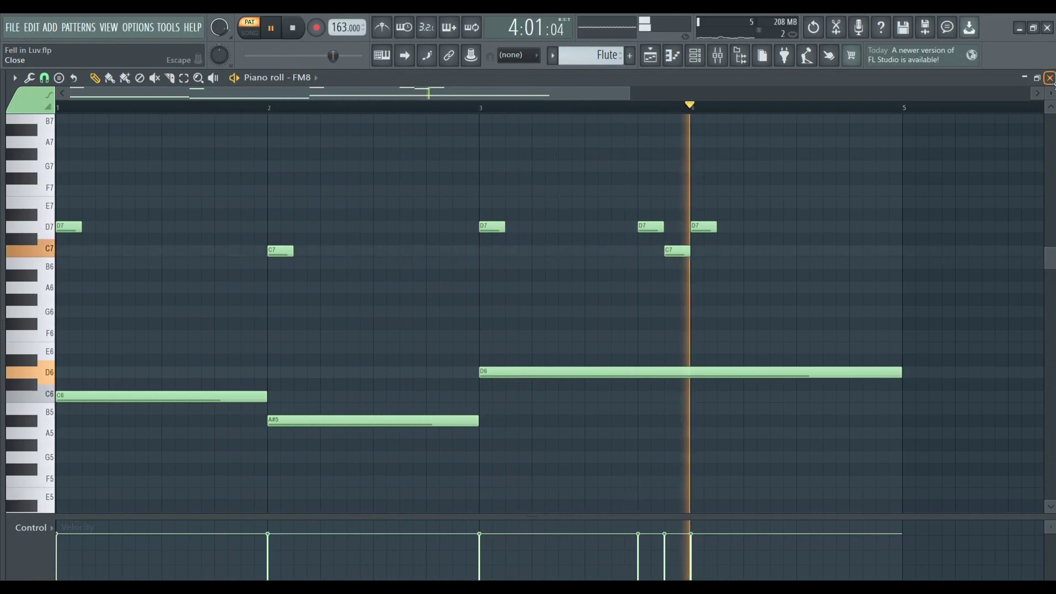
key(space)
click(1049, 78)
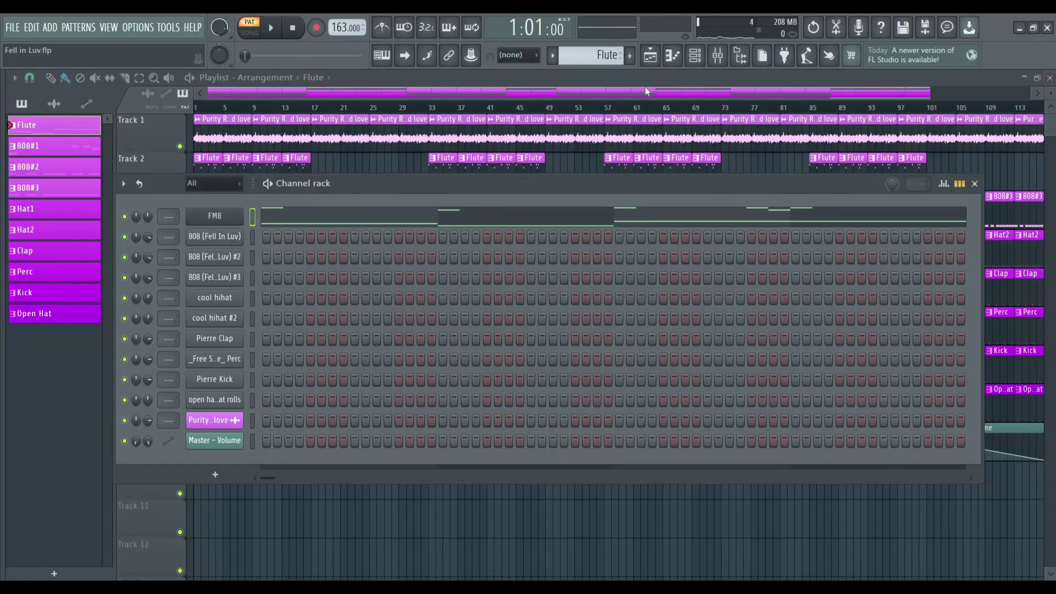
Examine the 808#1 pattern's bass notes in the piano roll of the 808 (Fell In Luv) channel while playing them
scroll(592, 55, down, 1)
right_click(242, 230)
click(259, 236)
key(space)
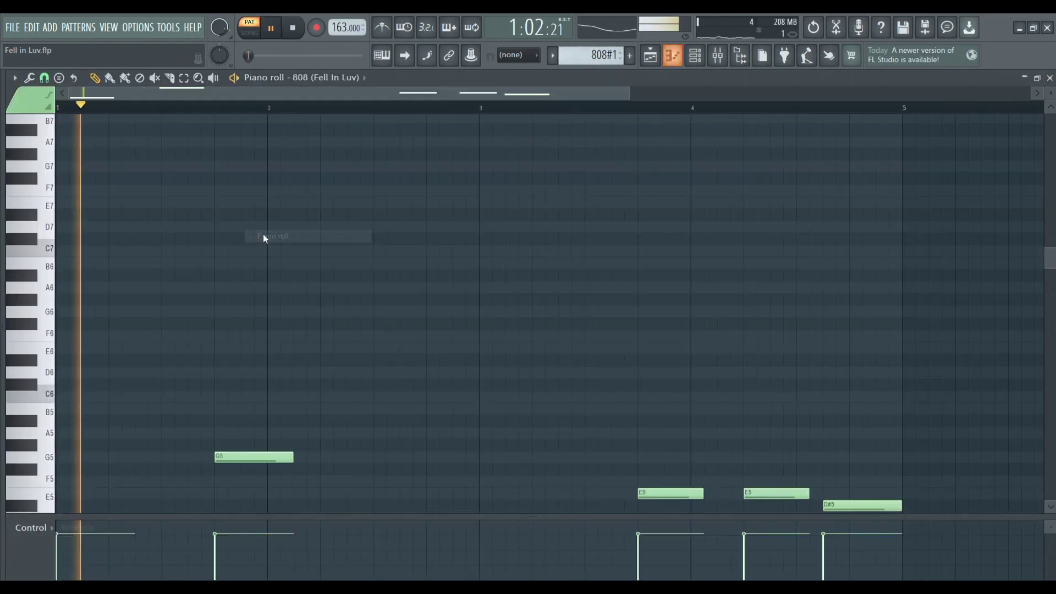
scroll(1013, 129, down, 2)
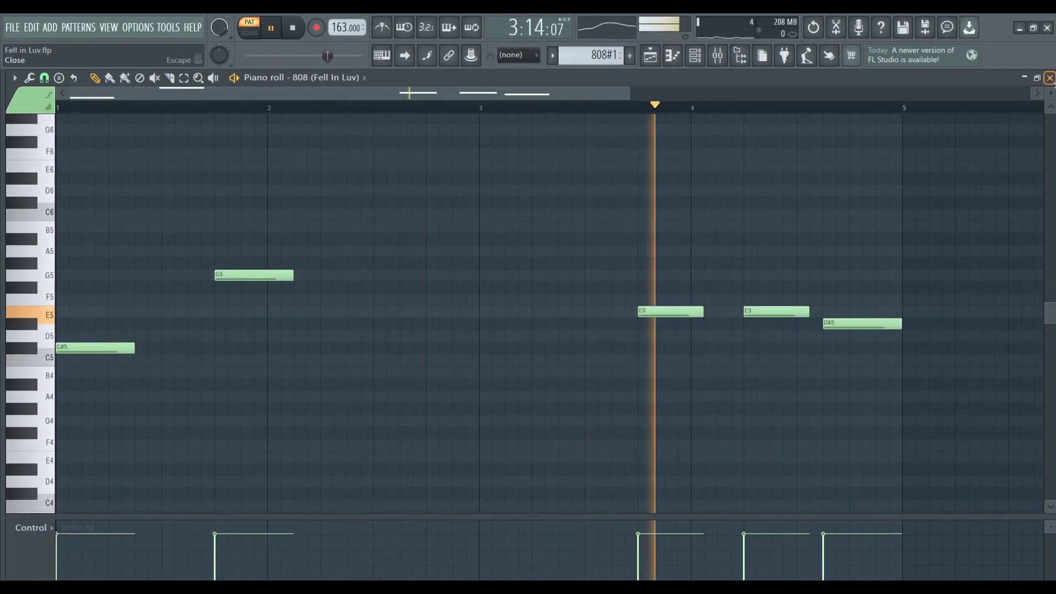
key(space)
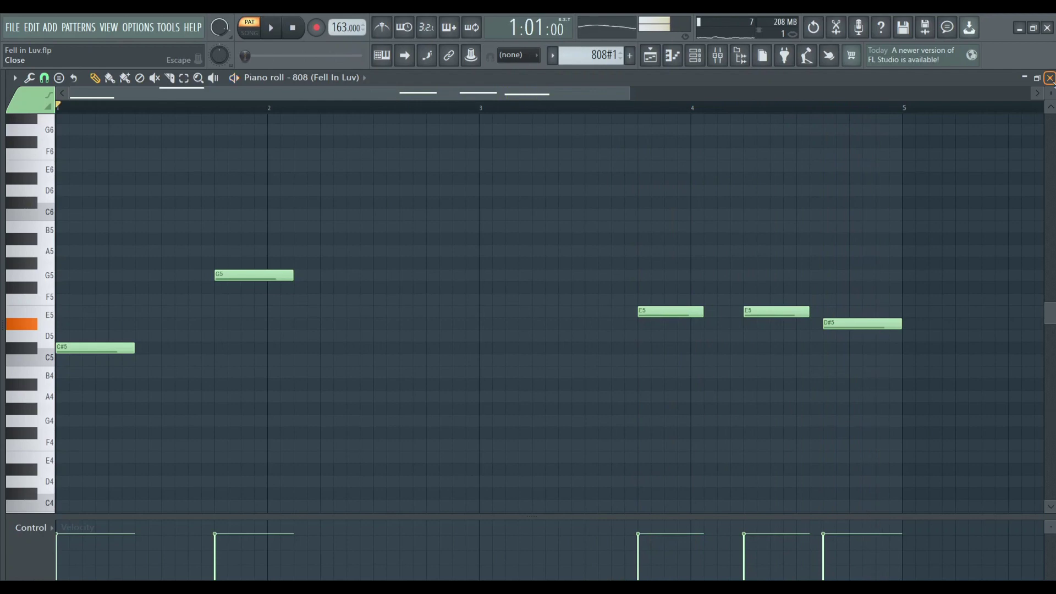
click(1049, 78)
Examine the 808#2 pattern's notes in the piano roll of its 808 channel while playing them
scroll(581, 64, down, 1)
right_click(243, 259)
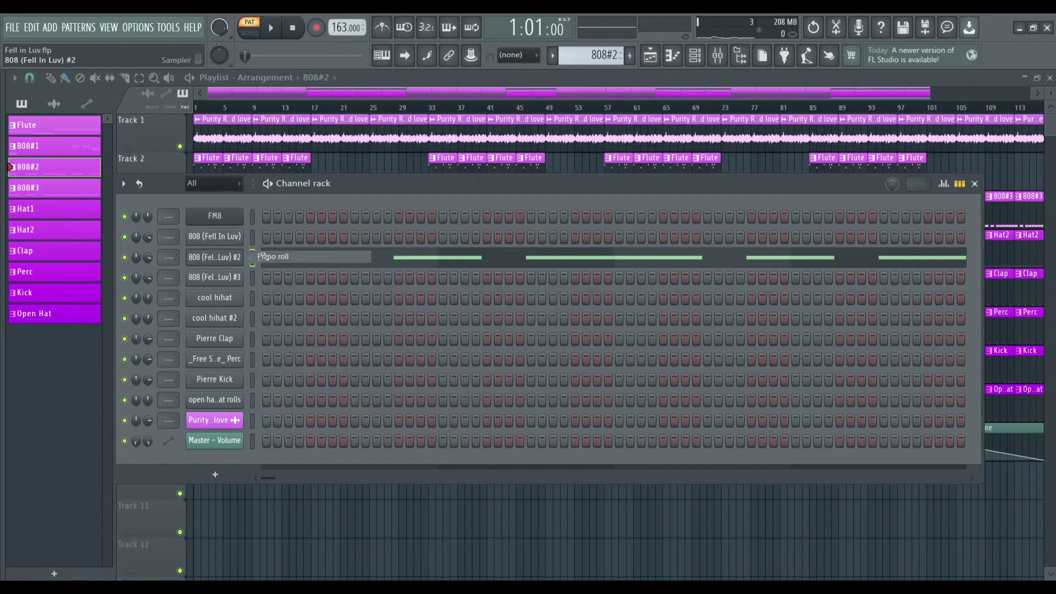
click(260, 252)
key(space)
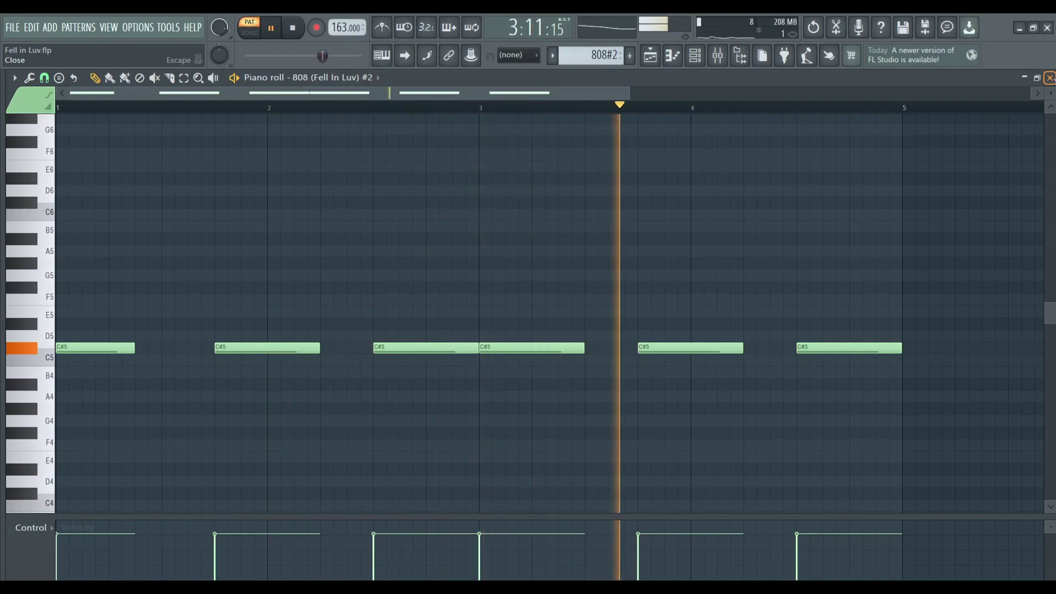
key(space)
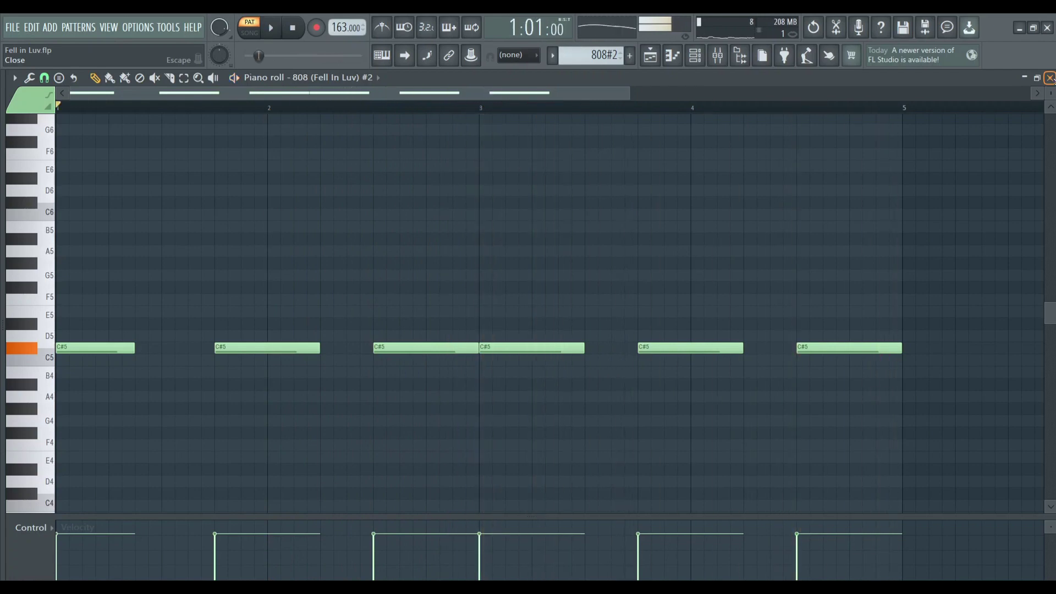
click(1049, 77)
Select the 808#3 pattern and examine its 808 notes in the piano roll during playback
click(54, 188)
right_click(242, 270)
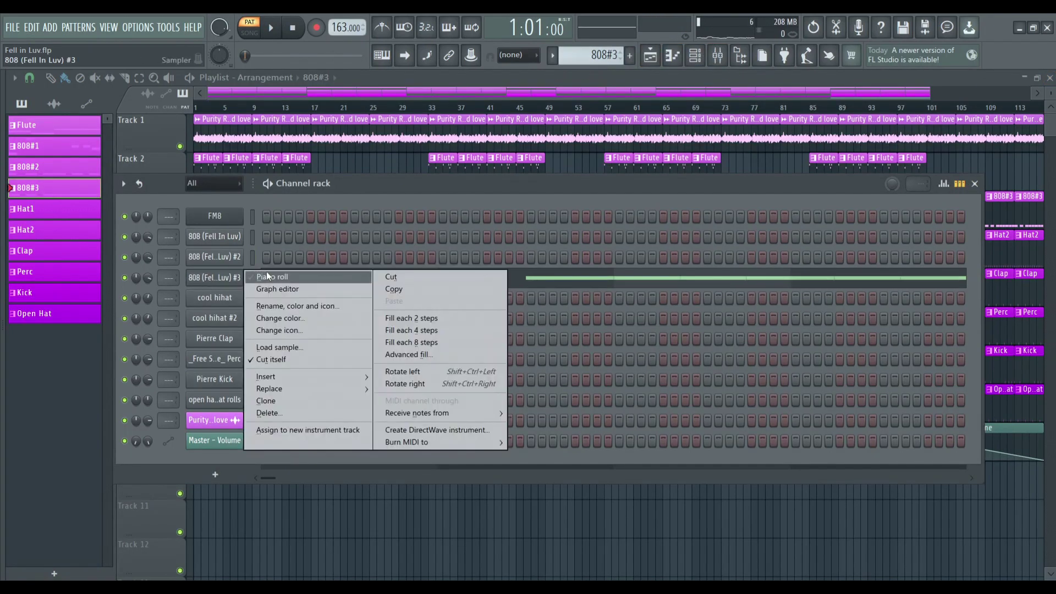
click(266, 275)
key(space)
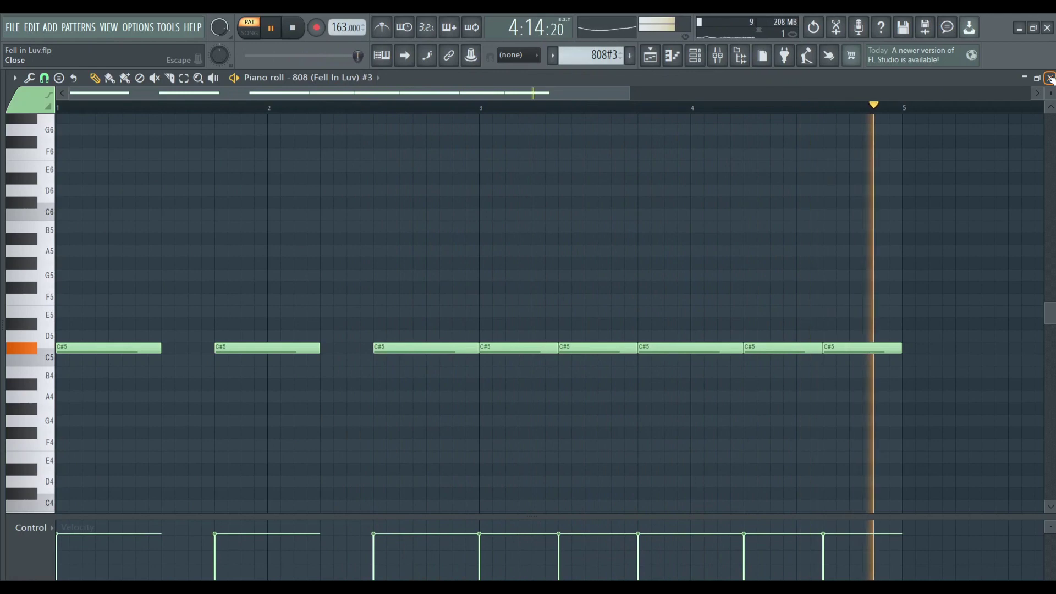
click(1050, 79)
key(space)
Examine the Hat1 pattern's cool hihat notes in the piano roll while listening to them
key(KP_Add)
right_click(218, 296)
click(251, 292)
key(space)
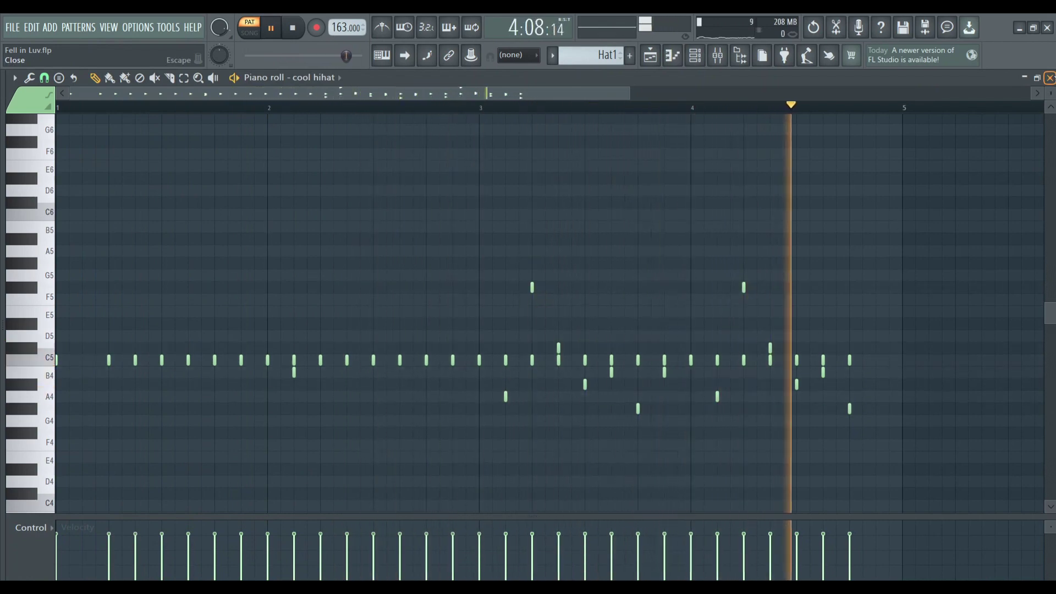
click(1049, 77)
key(space)
Examine the Hat2 pattern's cool hihat #2 notes in the piano roll while listening to them
scroll(601, 64, down, 1)
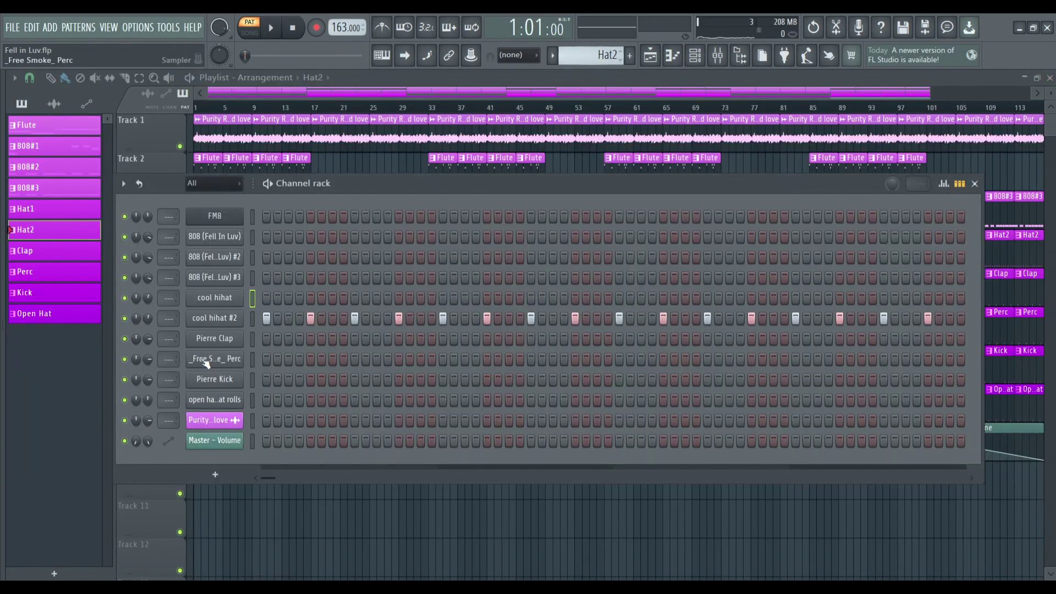
right_click(209, 317)
click(256, 312)
key(space)
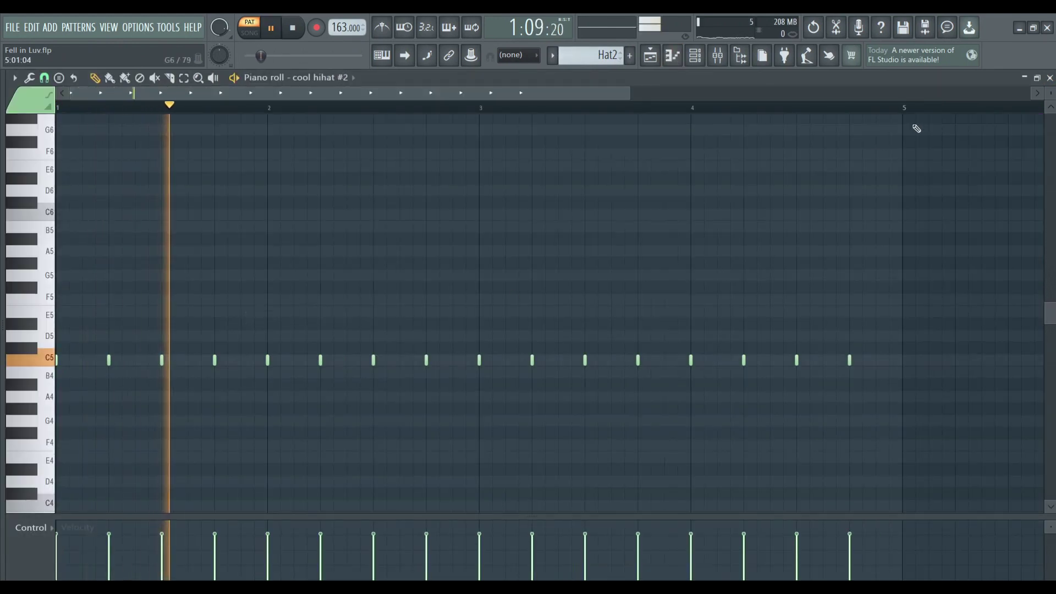
key(space)
click(1050, 77)
Examine the Clap pattern's Pierre Clap hits in the piano roll during playback
scroll(592, 54, down, 1)
right_click(225, 341)
click(265, 340)
key(space)
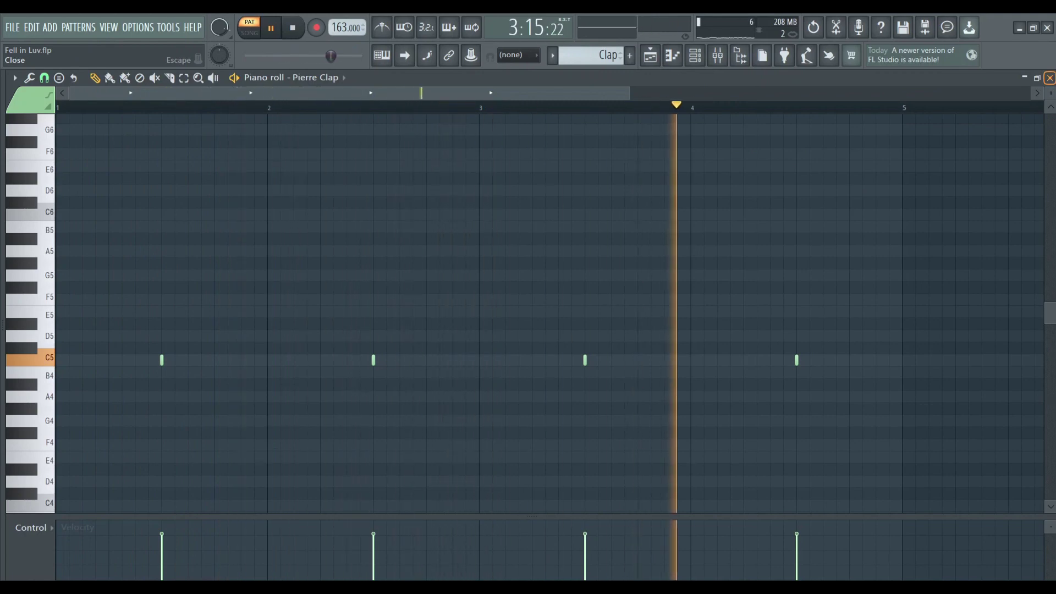
click(1049, 77)
key(space)
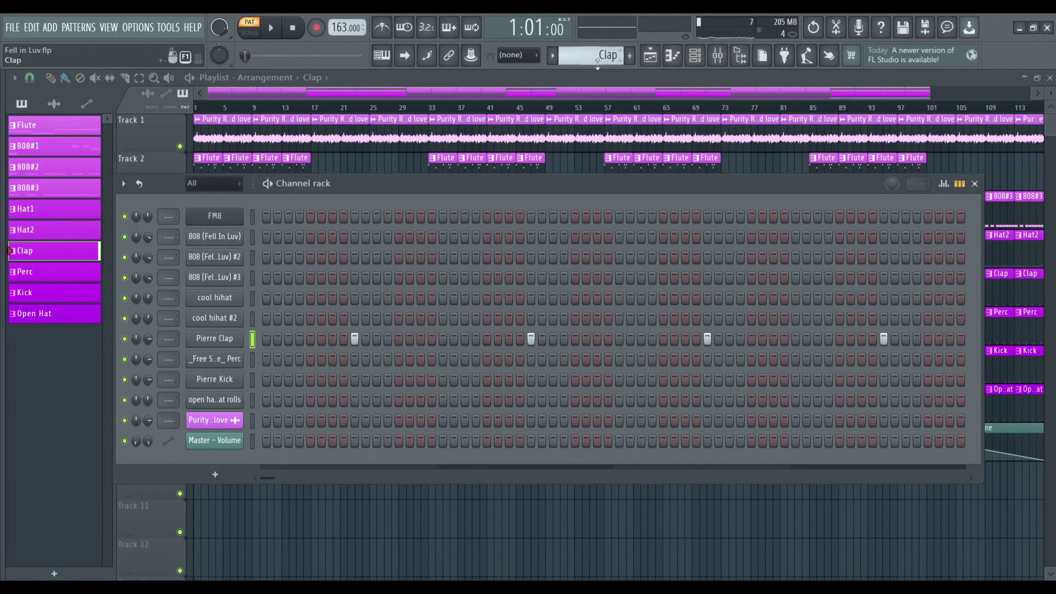
Select the Perc pattern and examine its _Free Smoke_ Perc hits in the piano roll during playback
click(54, 271)
right_click(219, 358)
click(265, 358)
key(space)
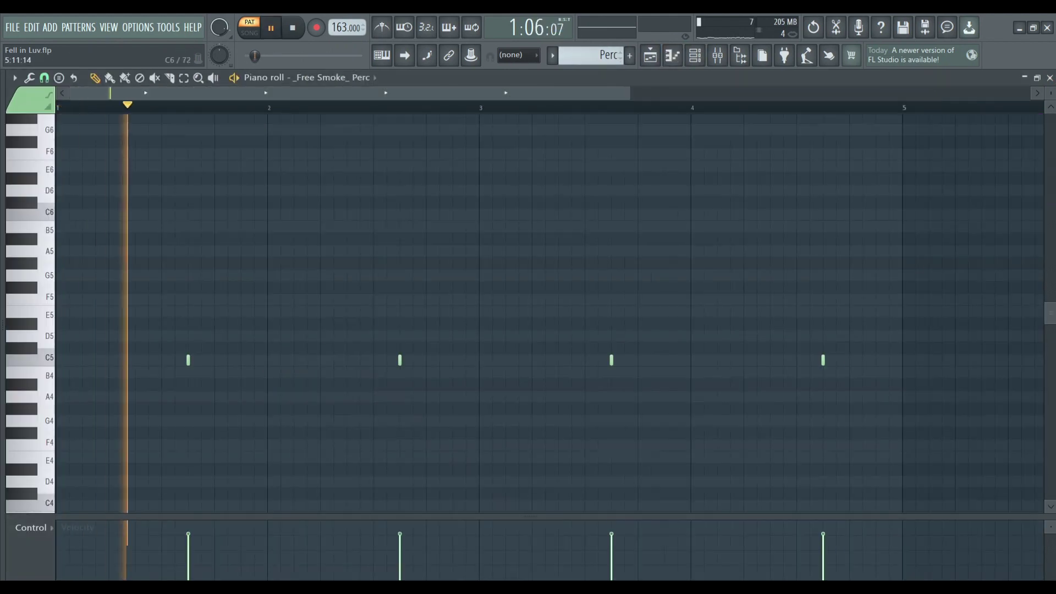
key(space)
click(1049, 77)
Examine the Kick pattern's Pierre Kick hits in the piano roll while playing them back
scroll(604, 57, down, 1)
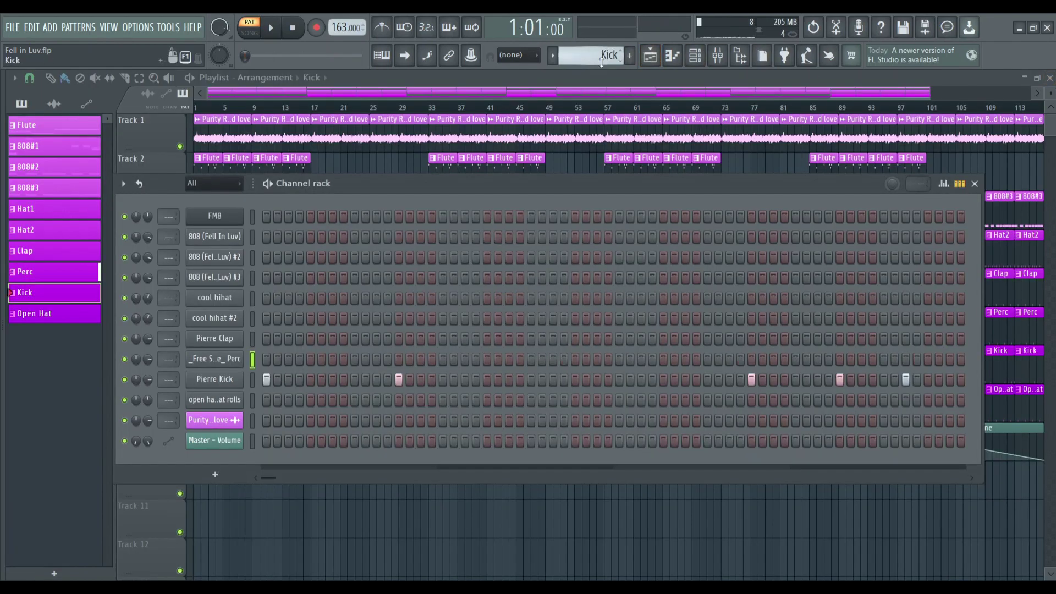
right_click(225, 379)
click(255, 375)
key(space)
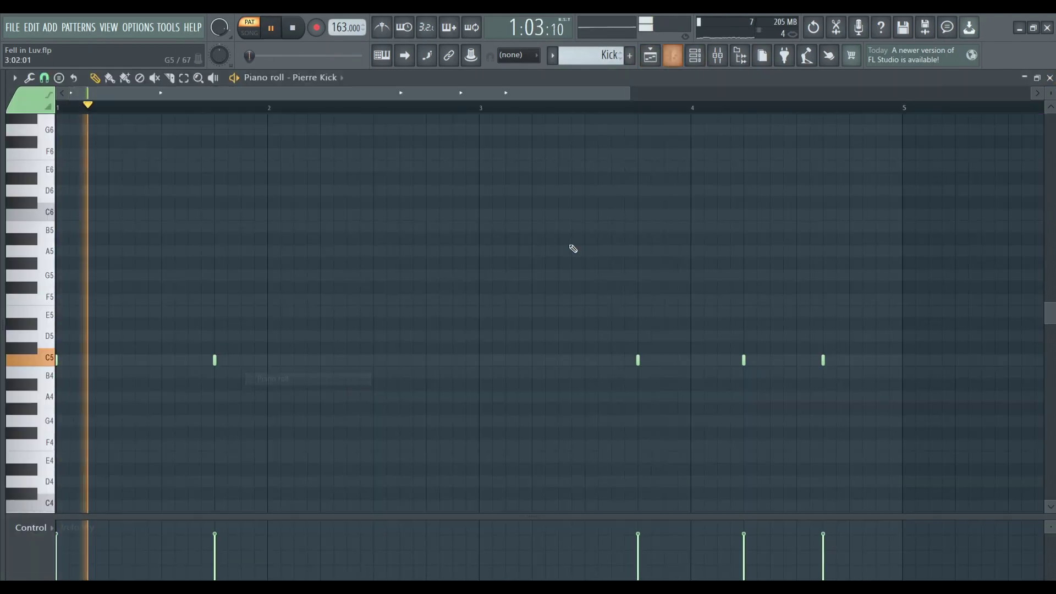
key(space)
click(1050, 78)
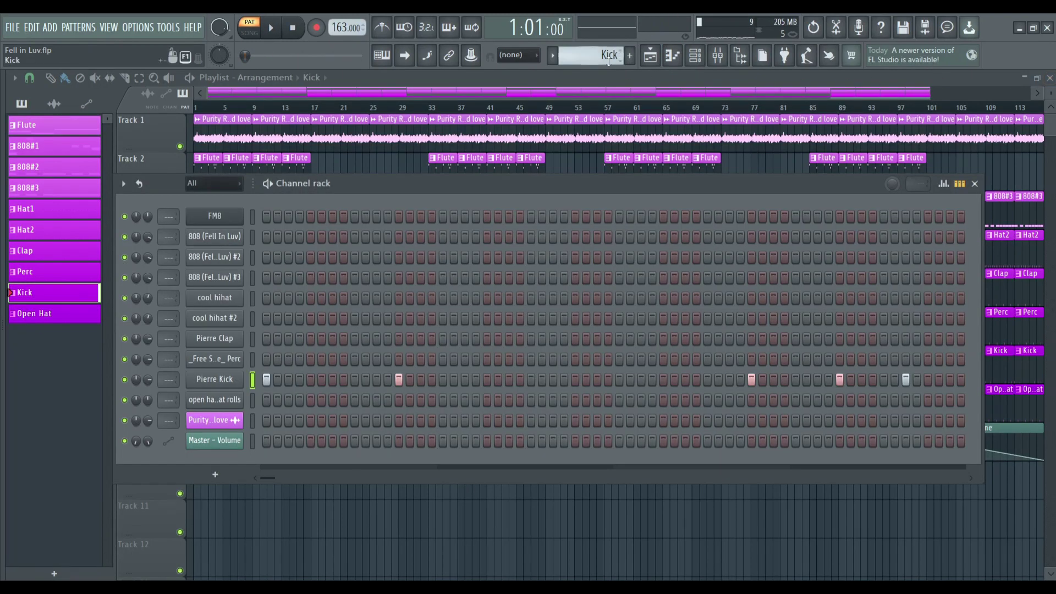
Examine the Open Hat pattern's hits in the piano roll of the open hat channel during playback
scroll(608, 55, down, 1)
right_click(217, 399)
click(259, 397)
key(space)
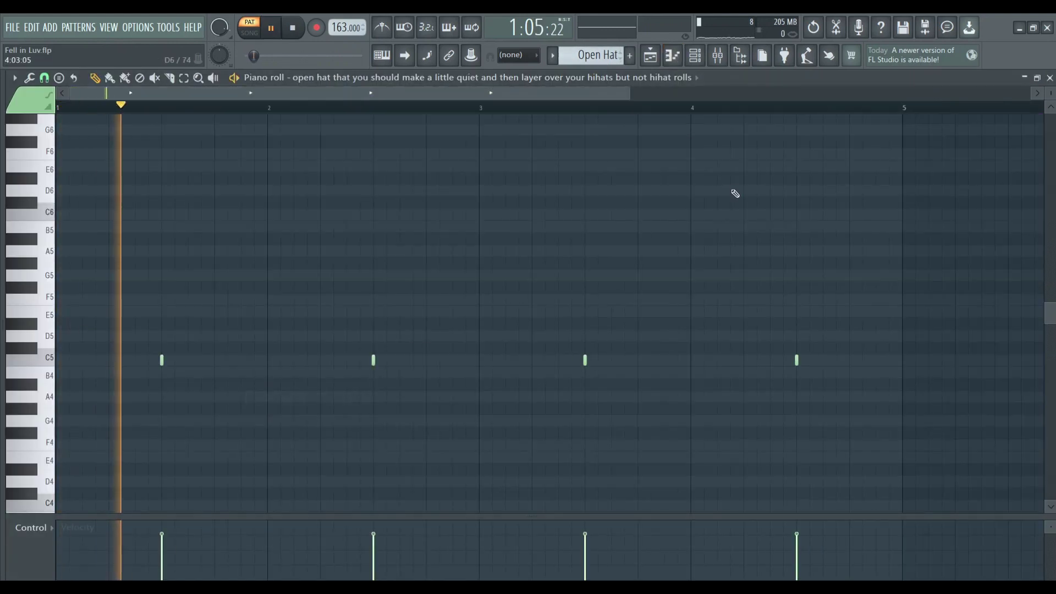
key(space)
click(1050, 79)
Leave the channel rack for the playlist and play the full arrangement from the start in song mode with auto-scrolling enabled
click(977, 182)
click(249, 33)
click(404, 55)
scroll(206, 129, up, 2)
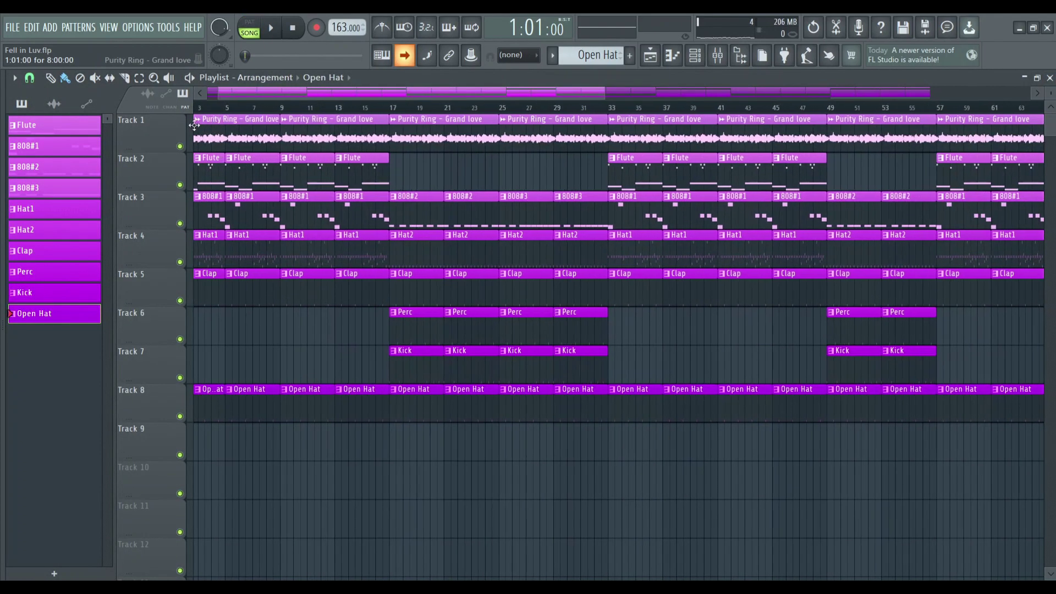
scroll(205, 129, up, 3)
key(space)
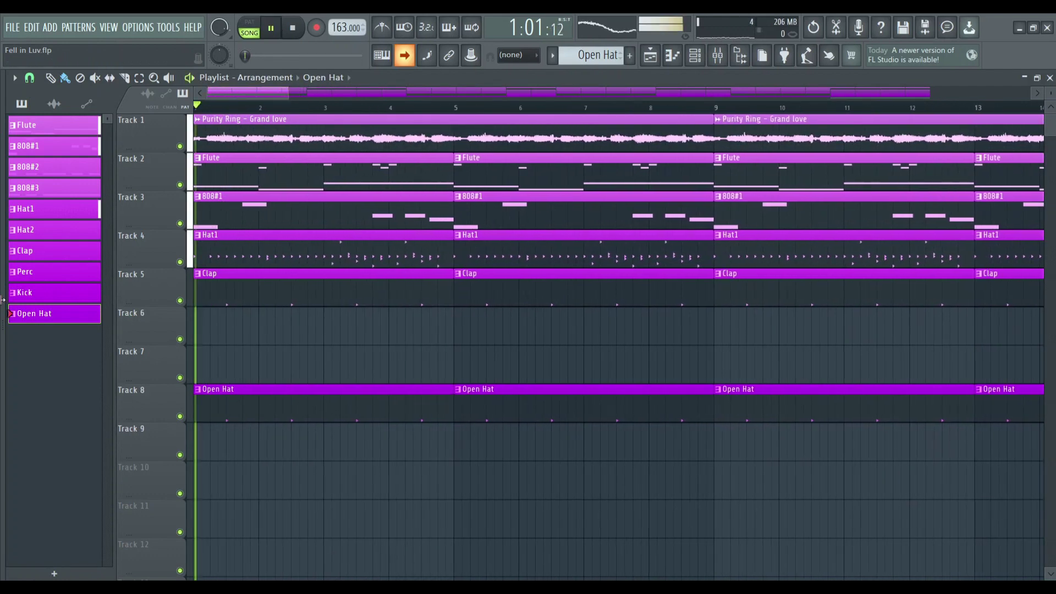